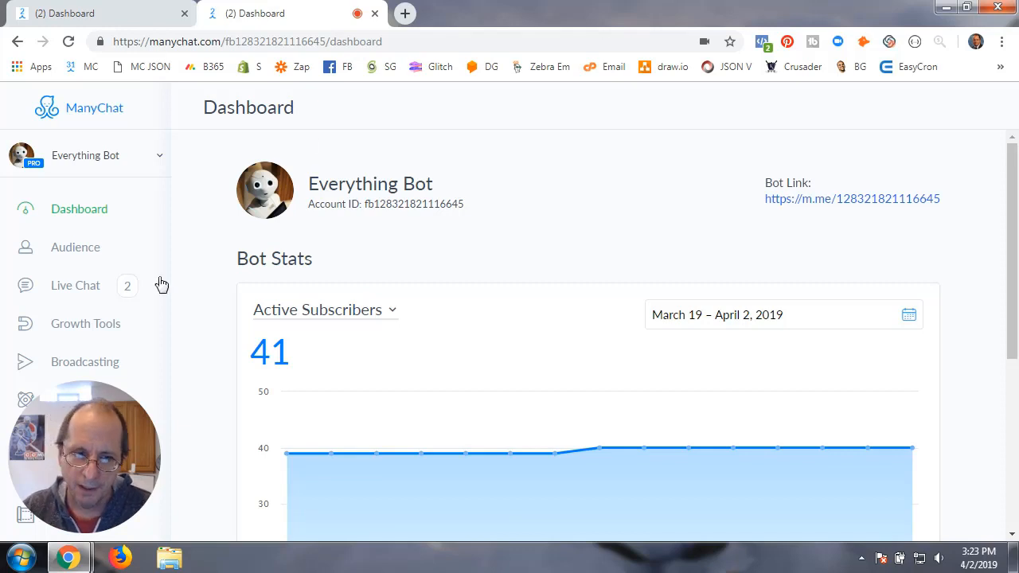
View the bot's list of automation sequences and its Flows page
left_click_drag(79, 416, 893, 124)
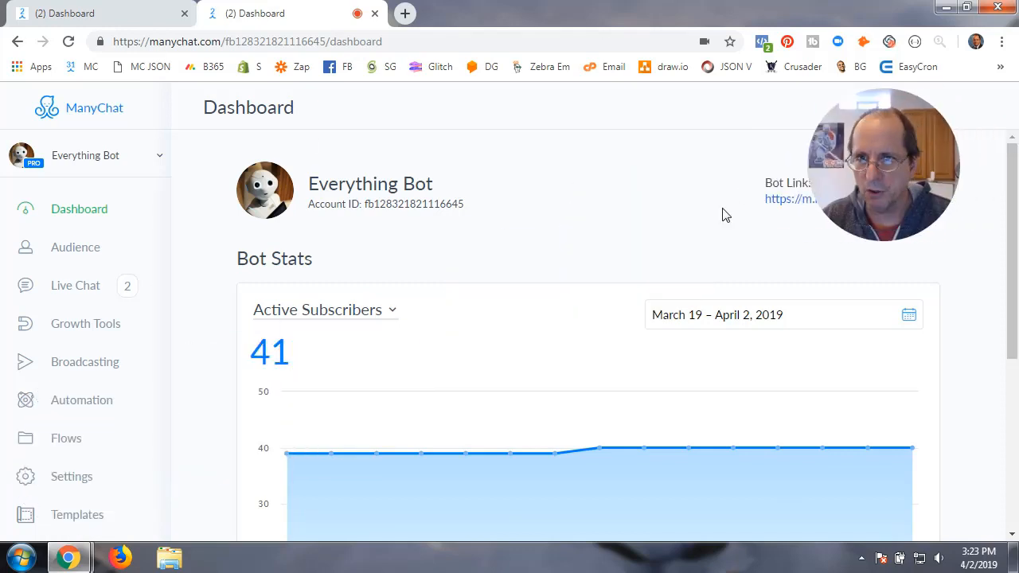
left_click(96, 407)
scroll(87, 422, "down", 2)
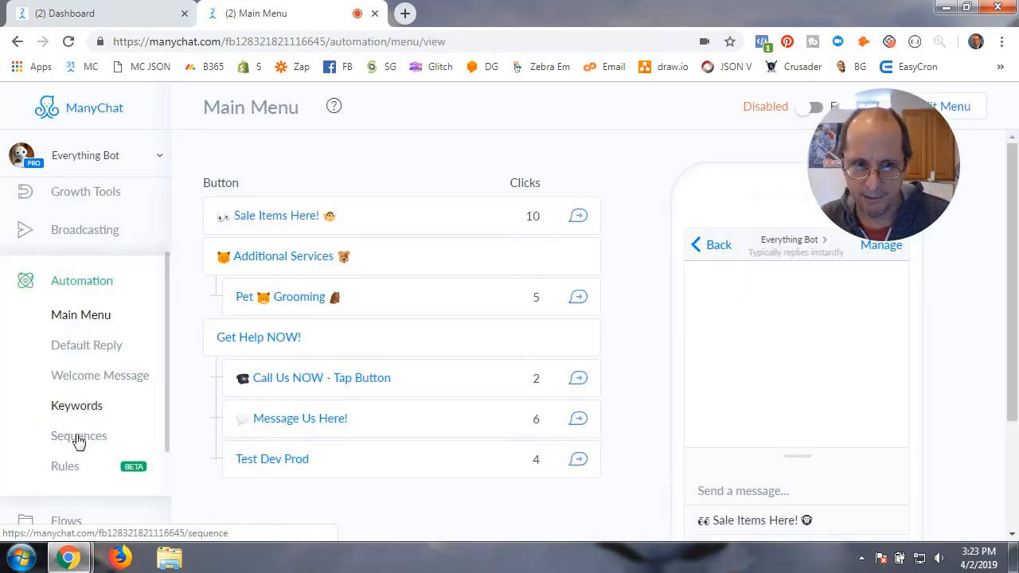
left_click(74, 436)
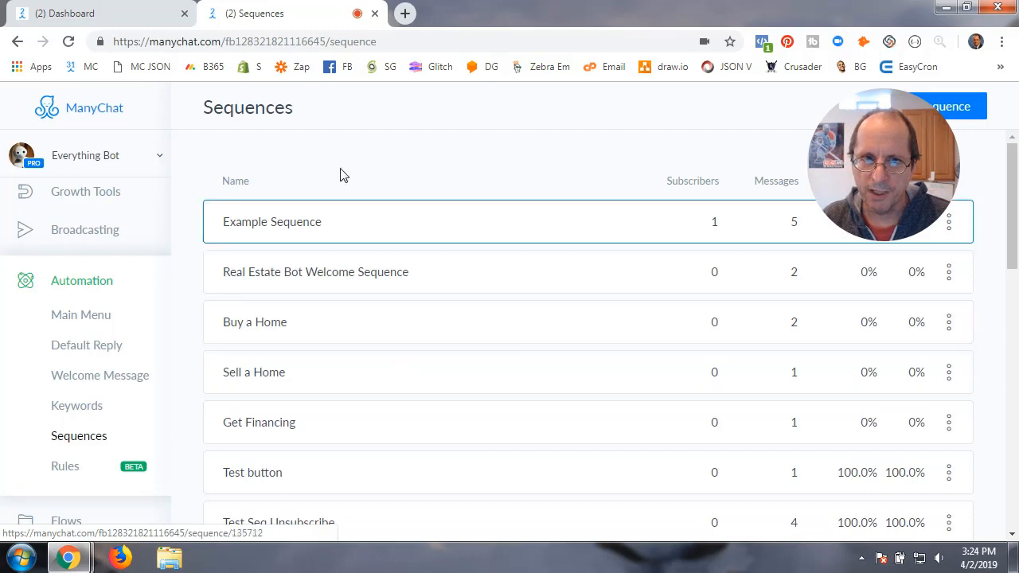
scroll(90, 426, "down", 2)
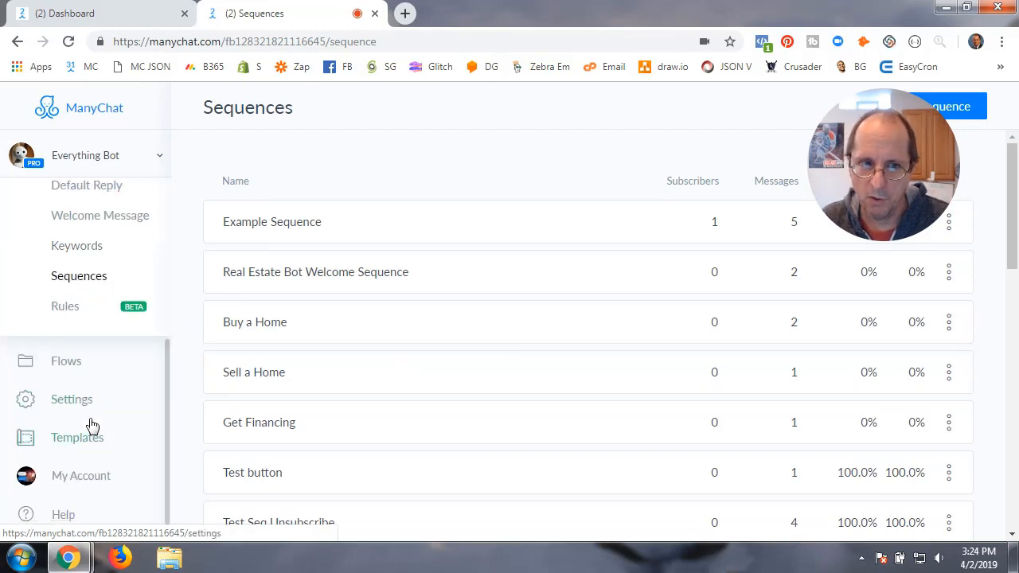
left_click(74, 369)
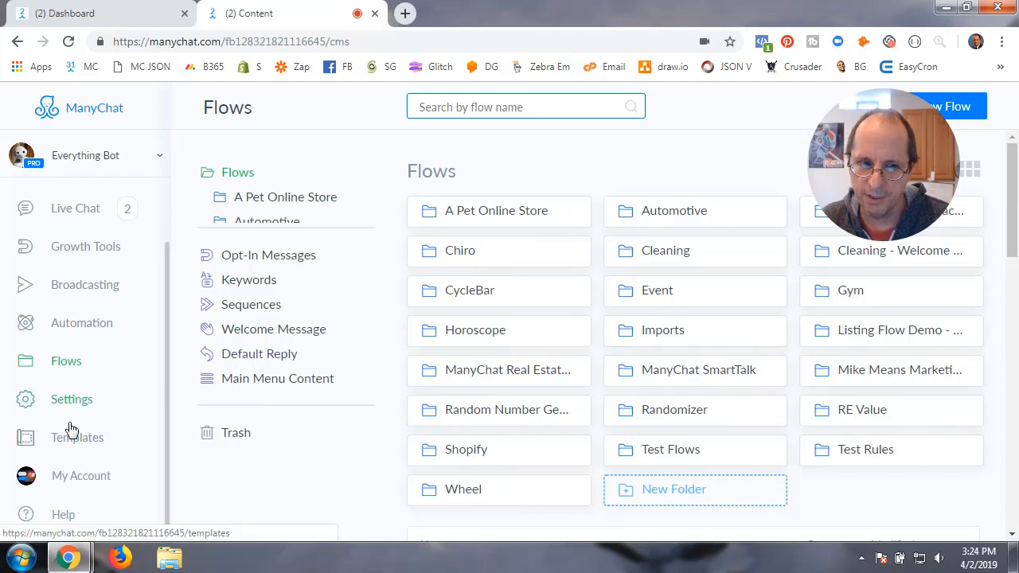
Open the list of automation rules for the Everything Bot
left_click(90, 328)
scroll(94, 379, "down", 3)
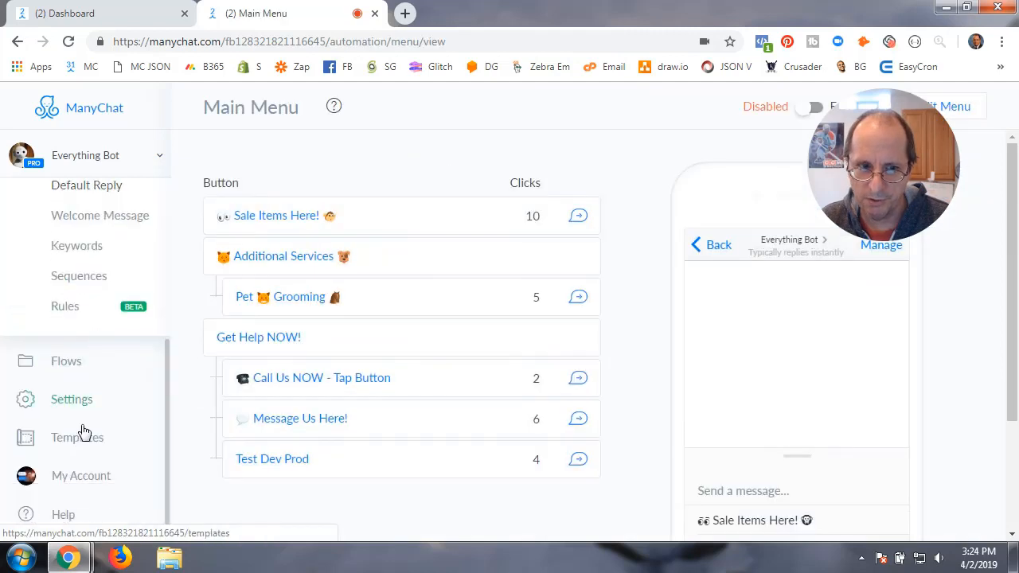
left_click(76, 308)
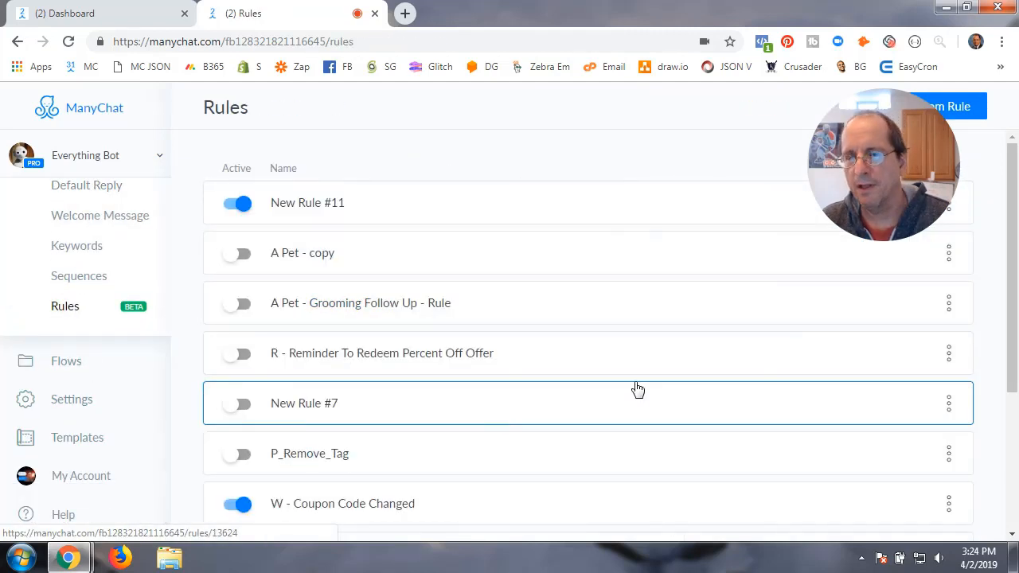
left_click_drag(893, 129, 853, 228)
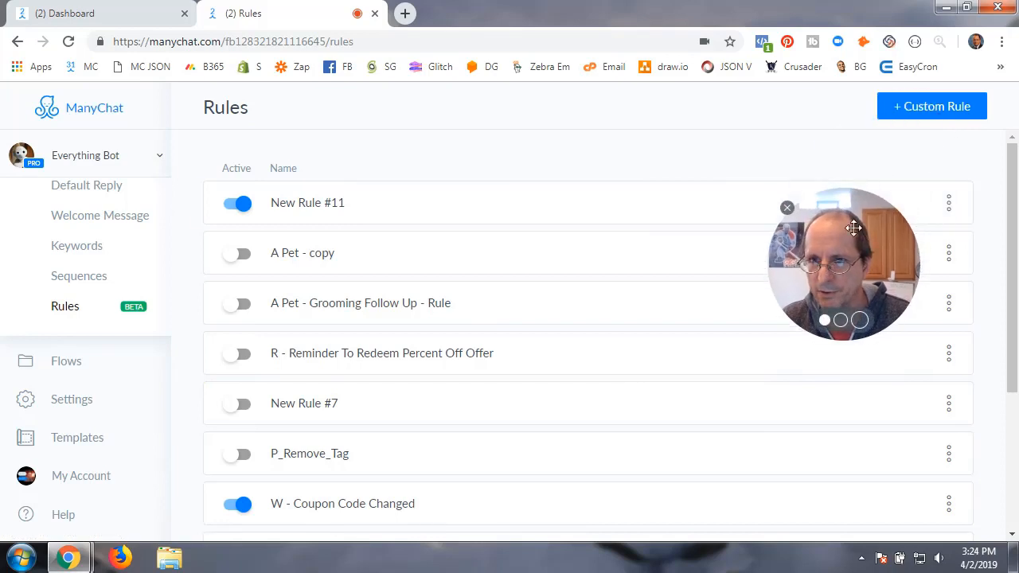
Create a custom rule and give it the New subscriber trigger
left_click(944, 110)
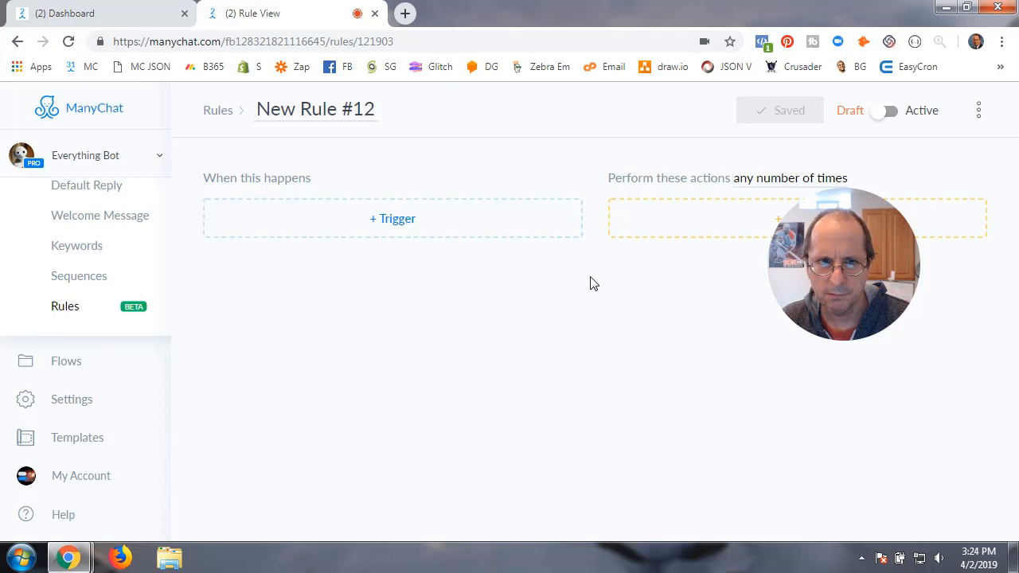
left_click(223, 113)
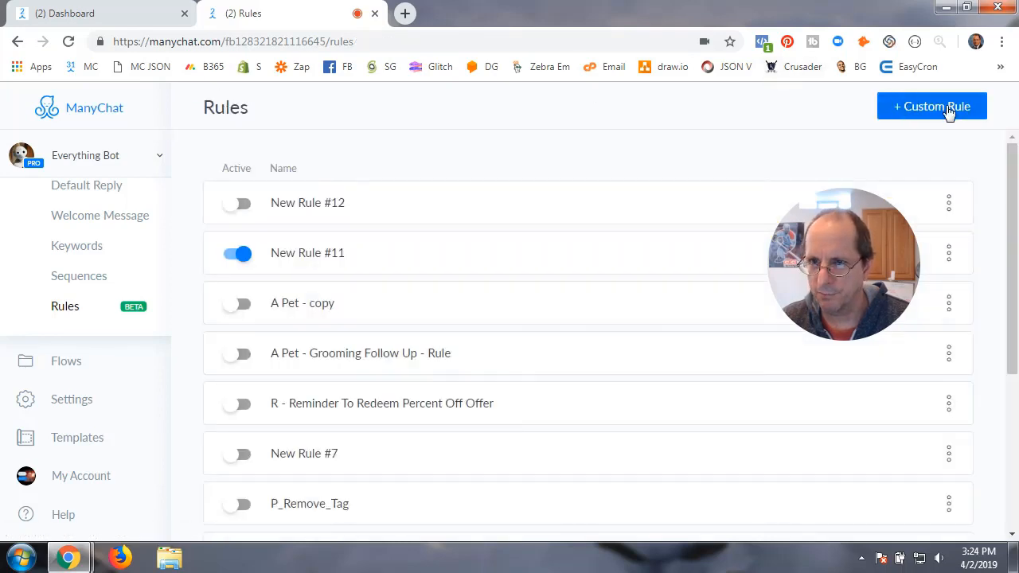
left_click(378, 210)
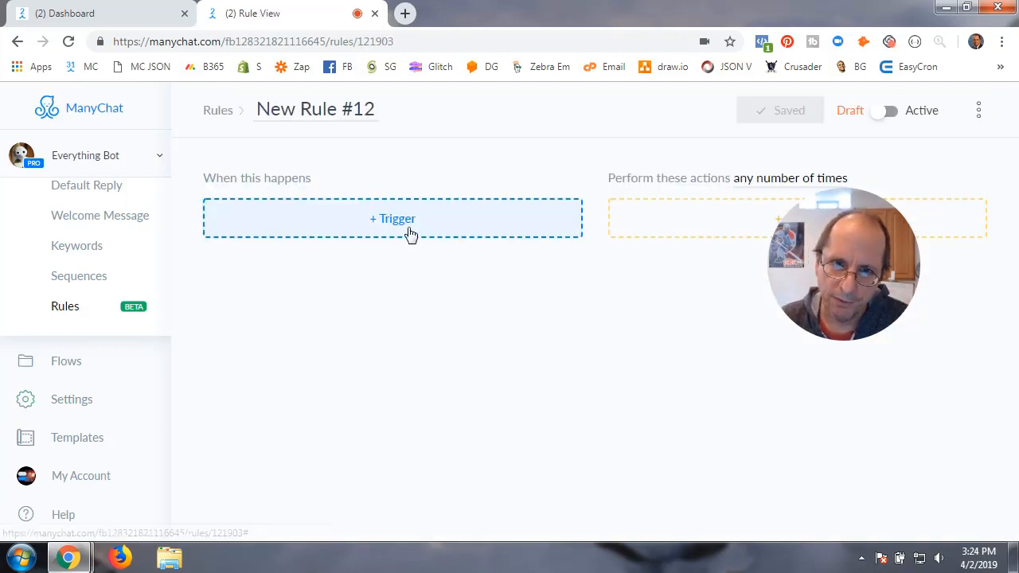
left_click(351, 231)
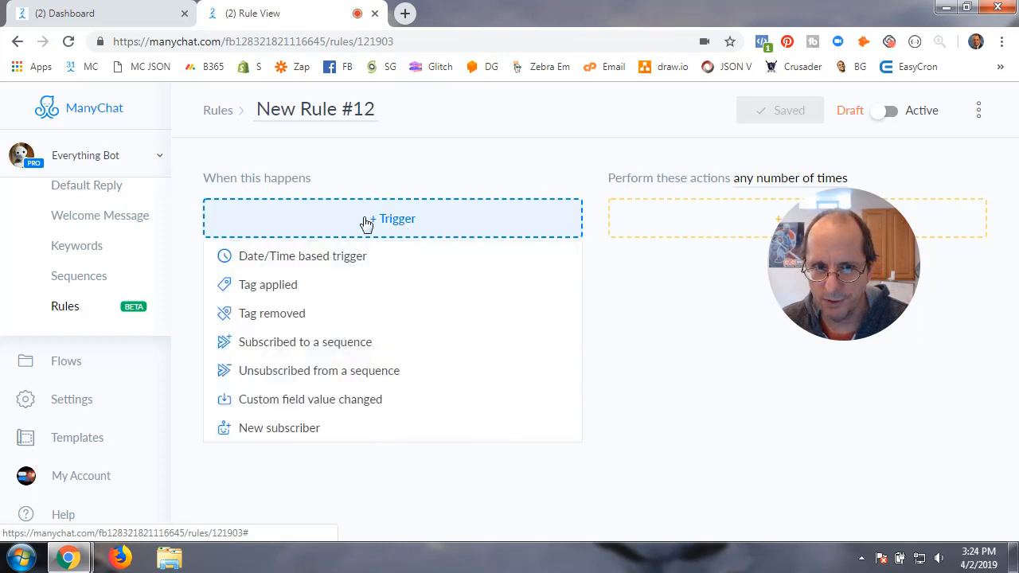
left_click(269, 430)
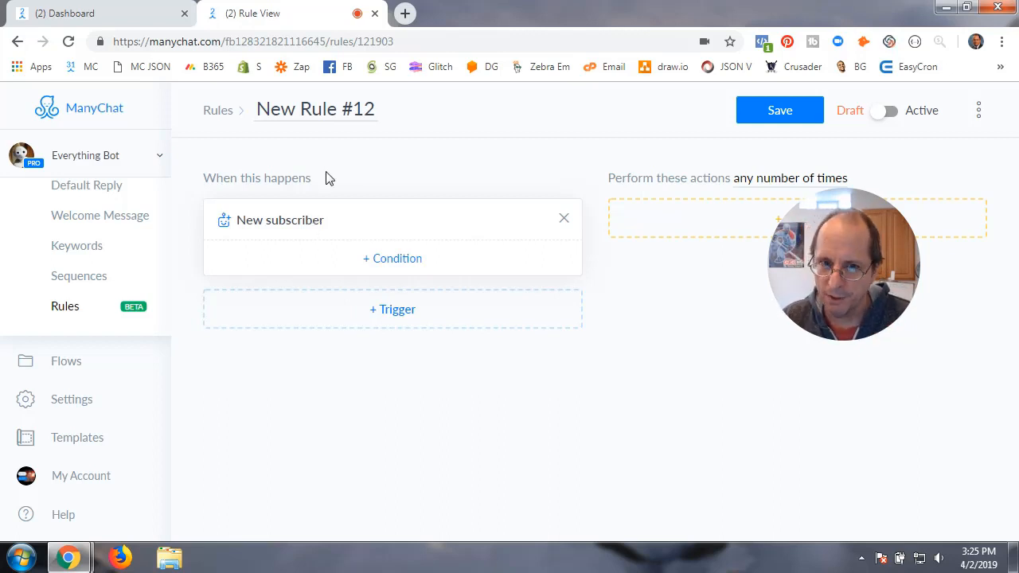
Try a condition on the New subscriber trigger requiring the tag DealerDIY, and remove it again
left_click(403, 265)
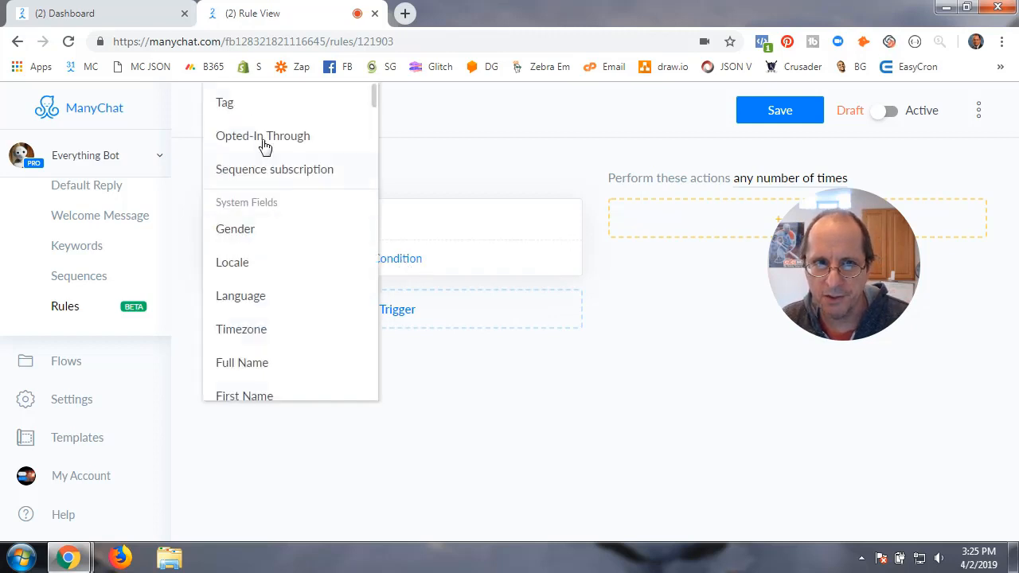
left_click(240, 107)
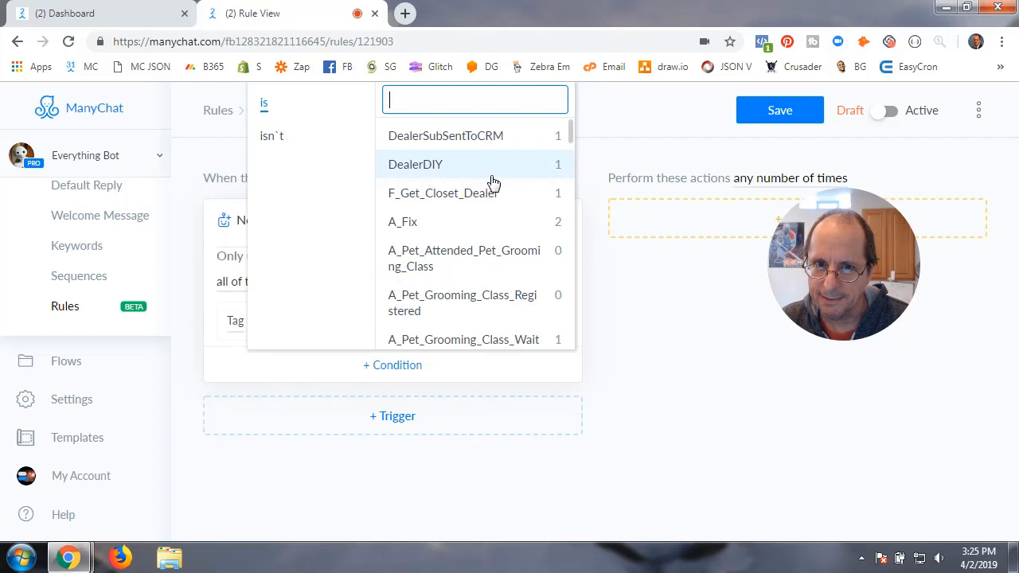
left_click(432, 168)
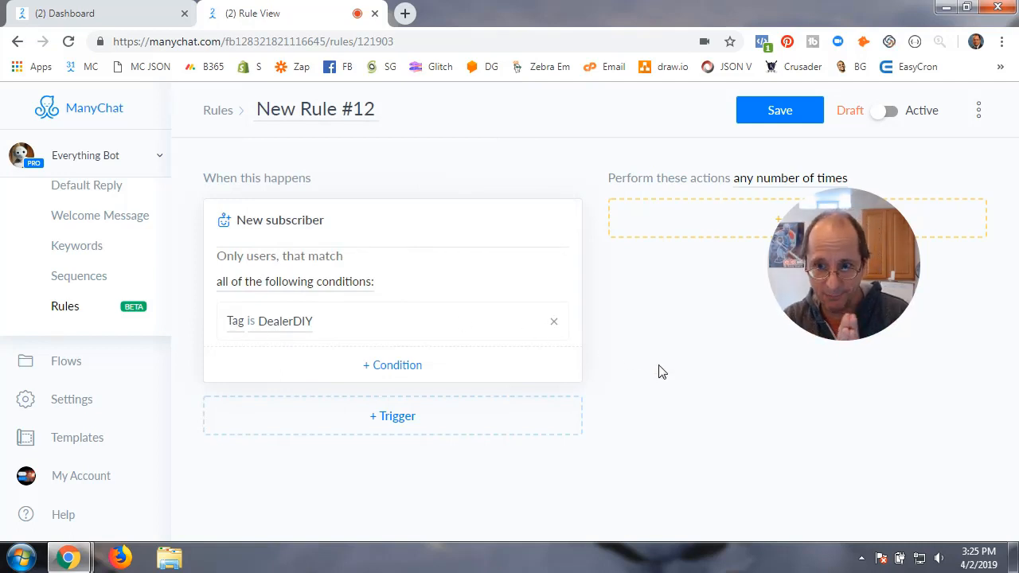
left_click(554, 321)
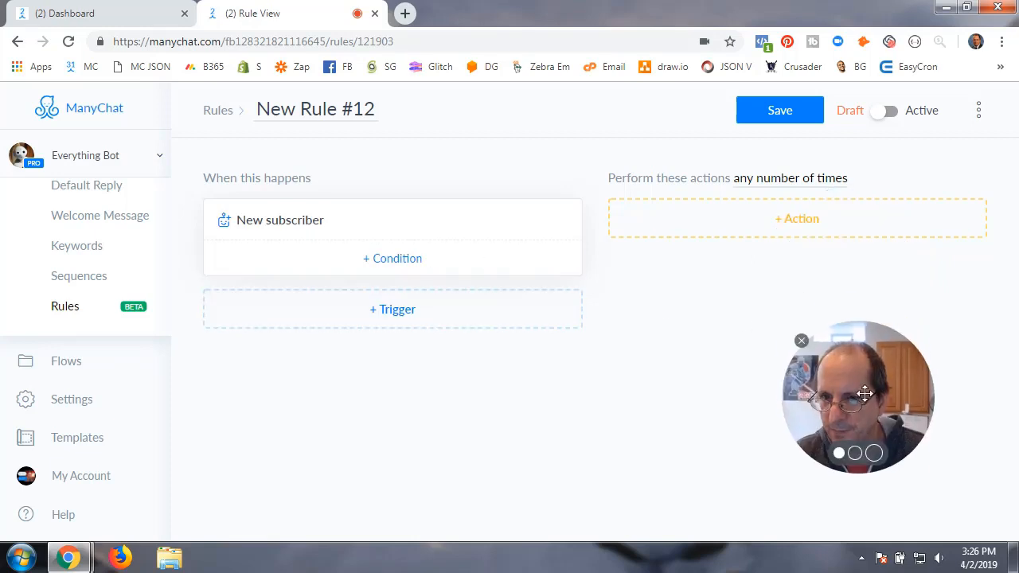
Add a Subscribe to Sequence action using Real Estate Bot Welcome Sequence, and save and activate the rule
left_click(798, 226)
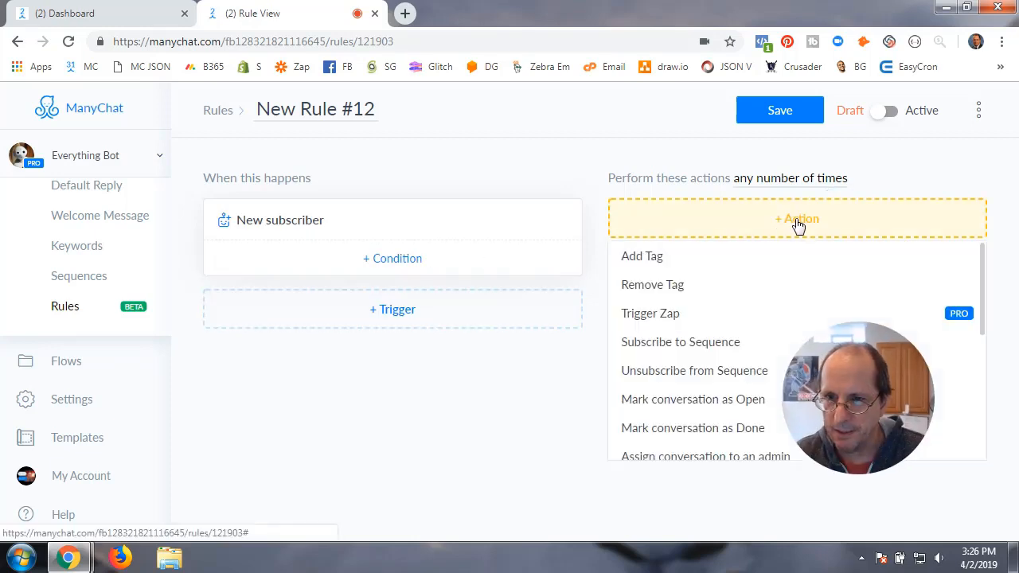
left_click(691, 348)
left_click(704, 261)
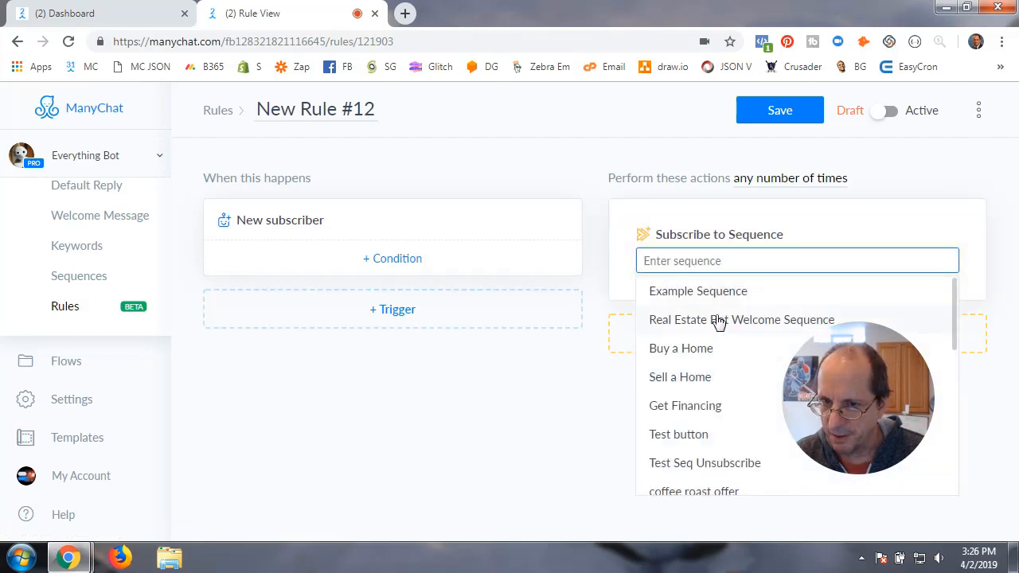
left_click(771, 323)
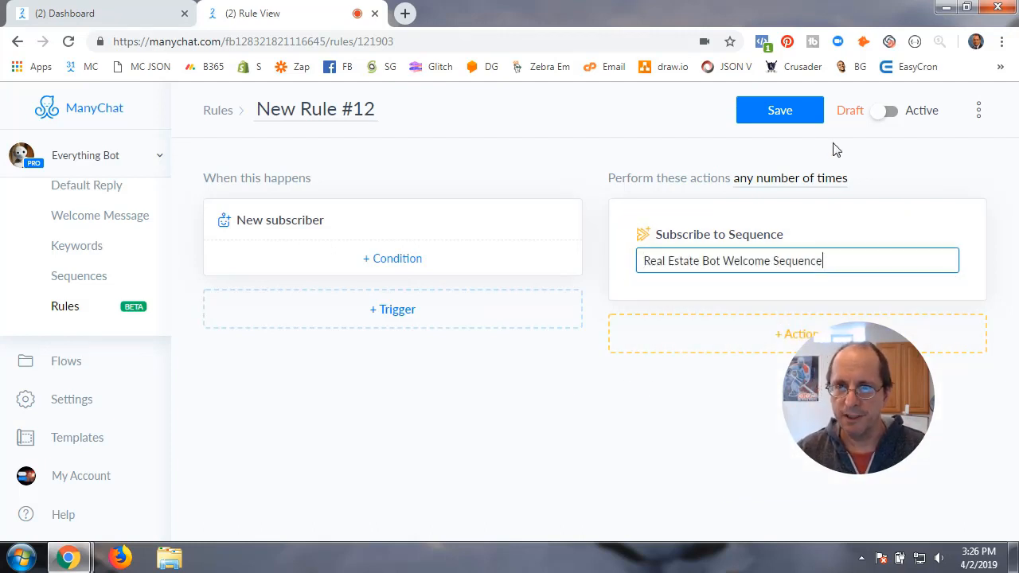
left_click(806, 118)
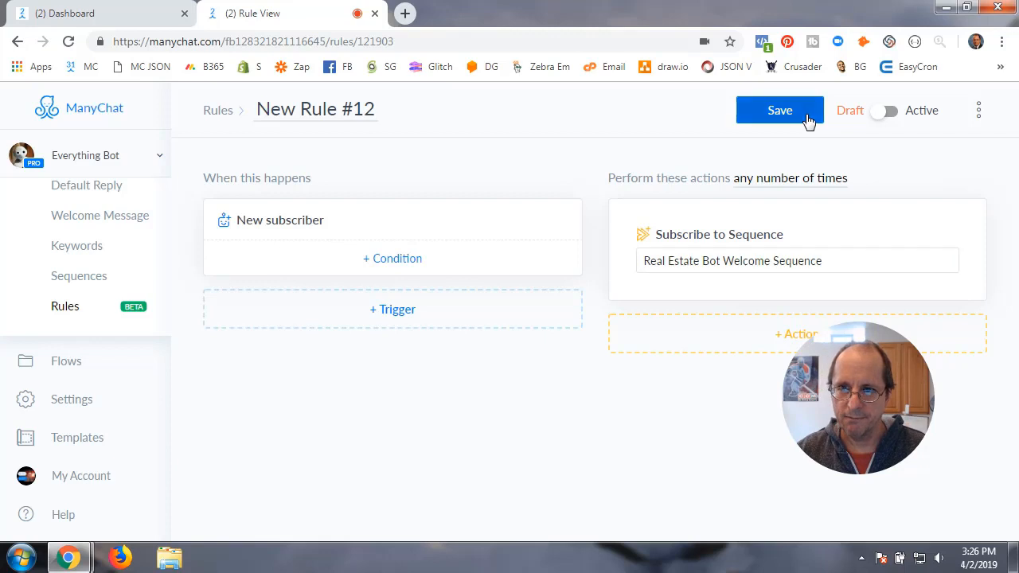
left_click(889, 111)
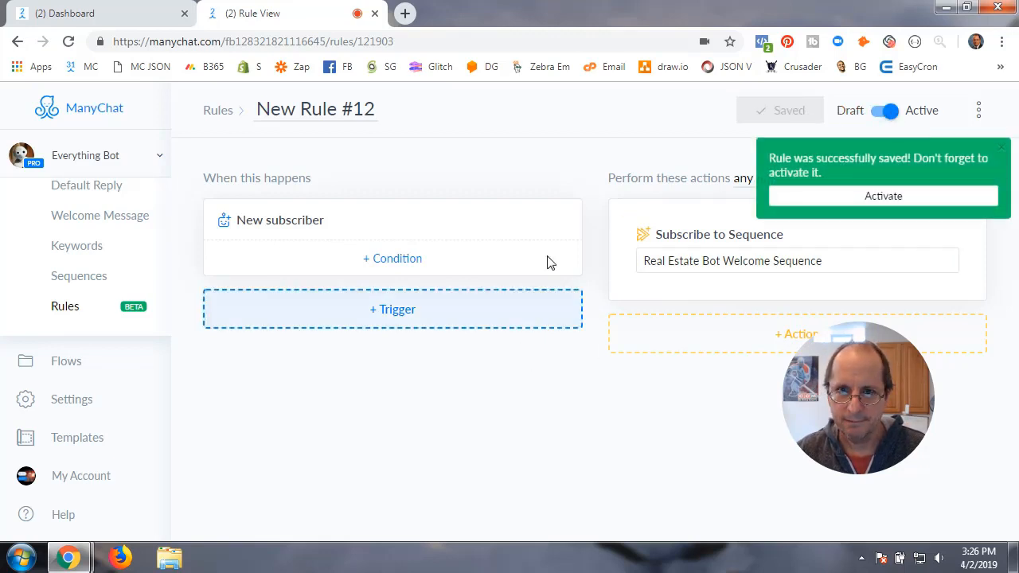
Rename the rule as New Subscriber Trigger
left_click(332, 110)
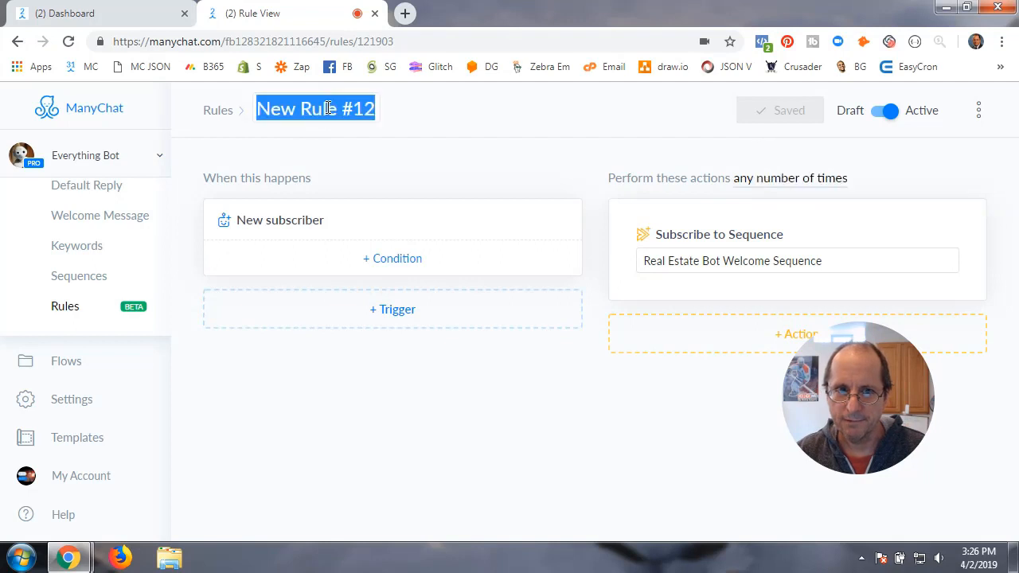
type("New Sube=")
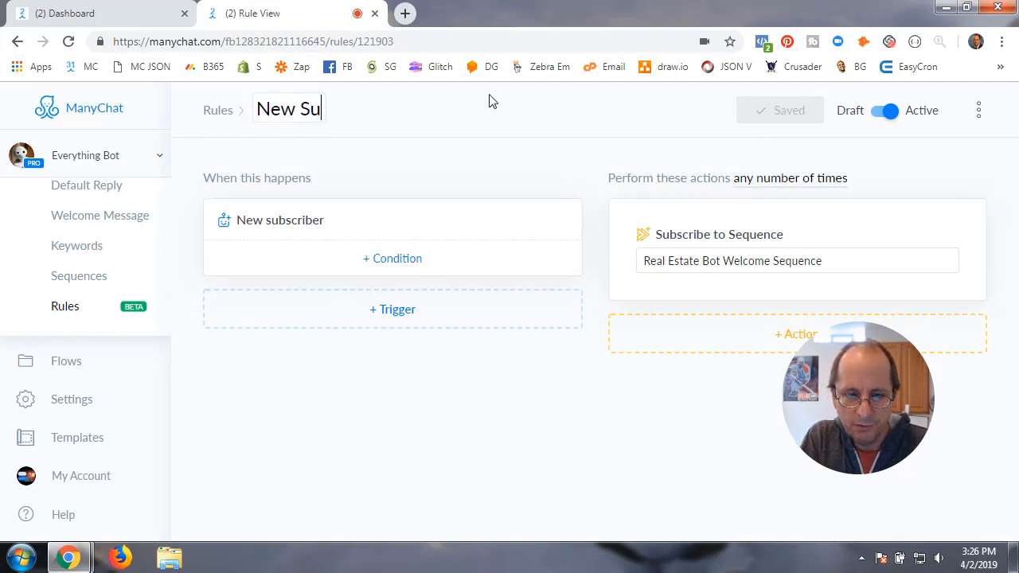
key("BackSpace")
key("BackSpace")
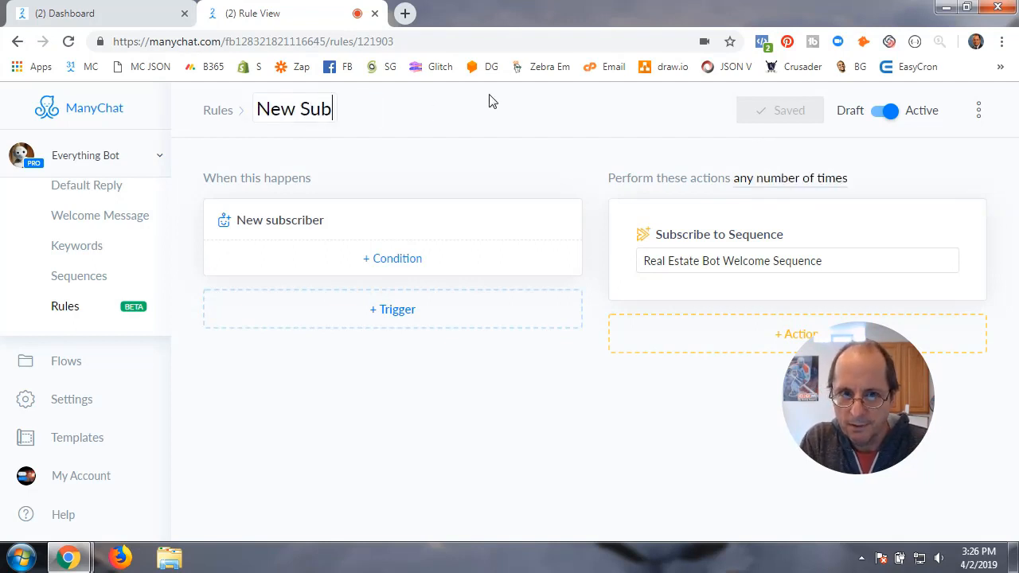
type("scriber")
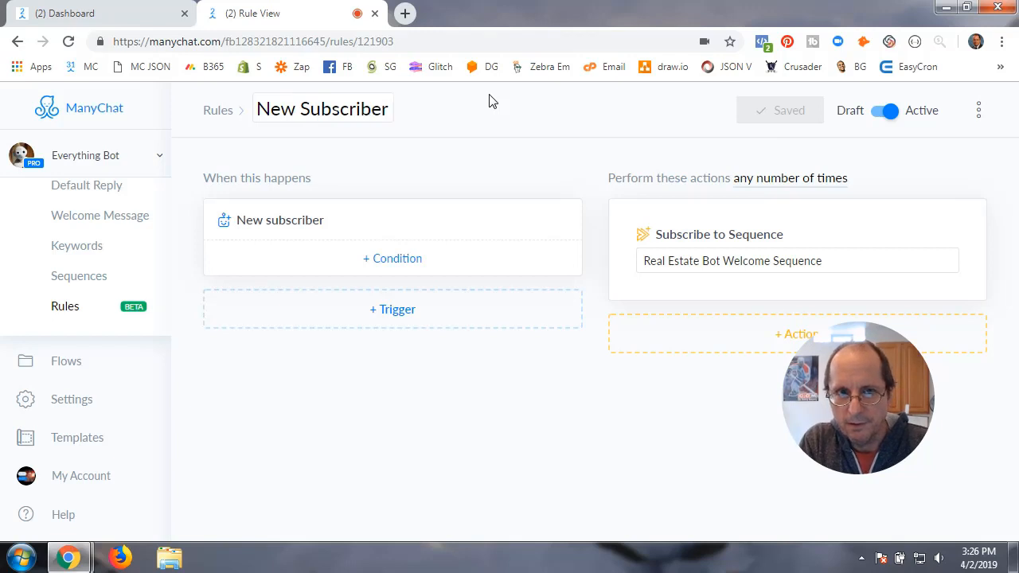
type(" Triiger")
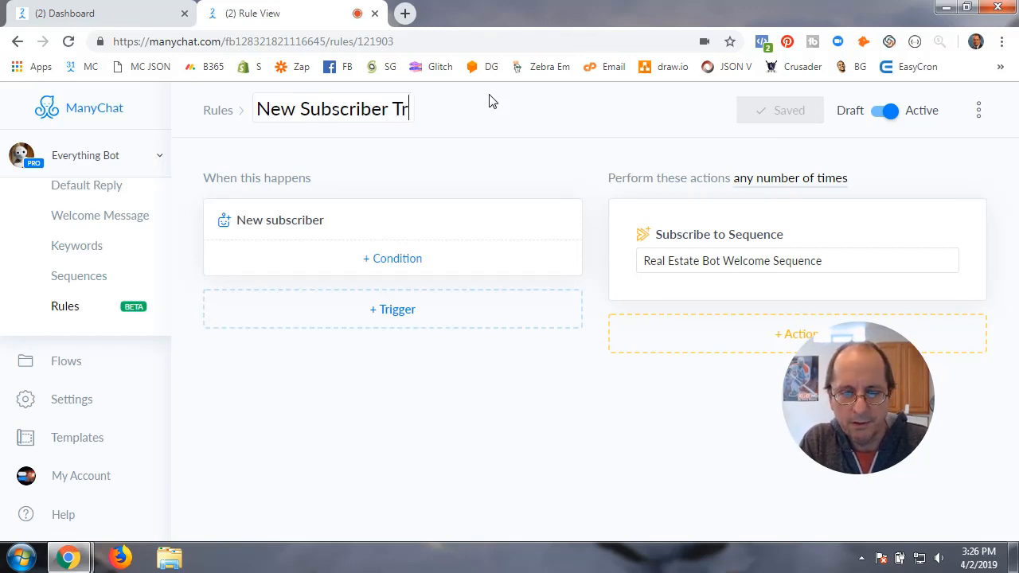
key("BackSpace")
key("BackSpace")
key("BackSpace")
key("BackSpace")
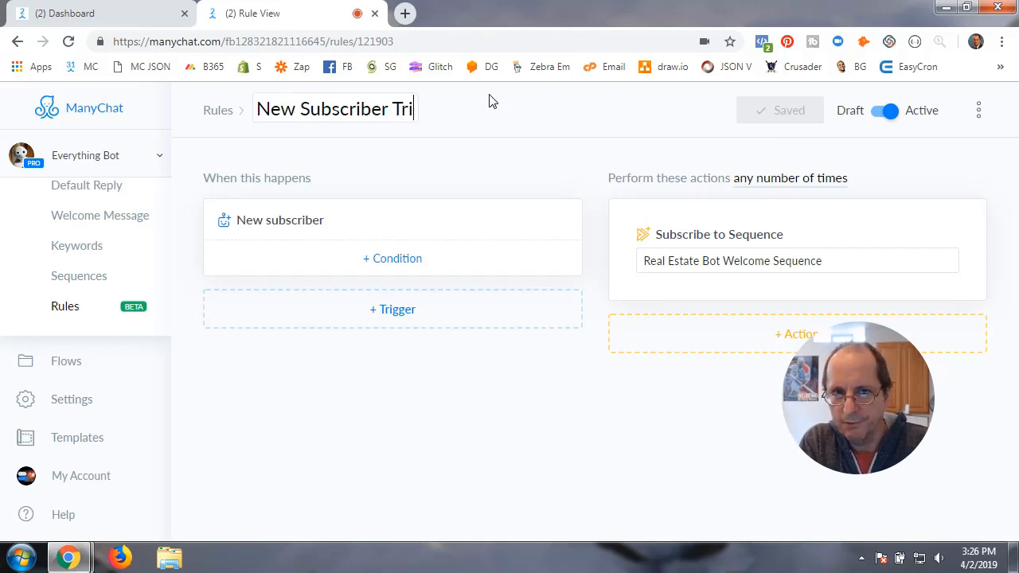
type("gger")
key("Return")
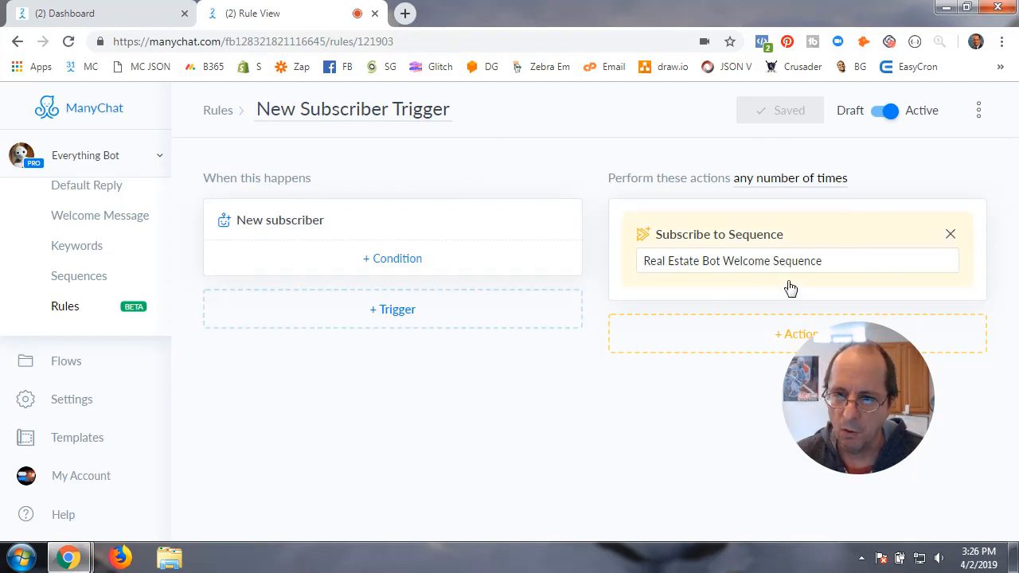
Replace the rule's Subscribe to Sequence action with a Start a Flow action
left_click(948, 235)
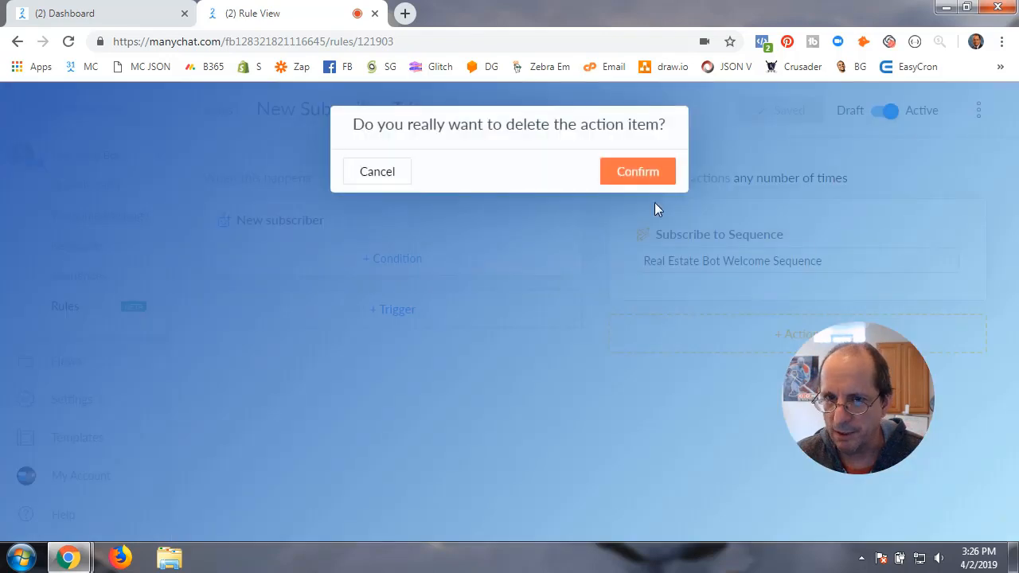
left_click(644, 176)
left_click(793, 224)
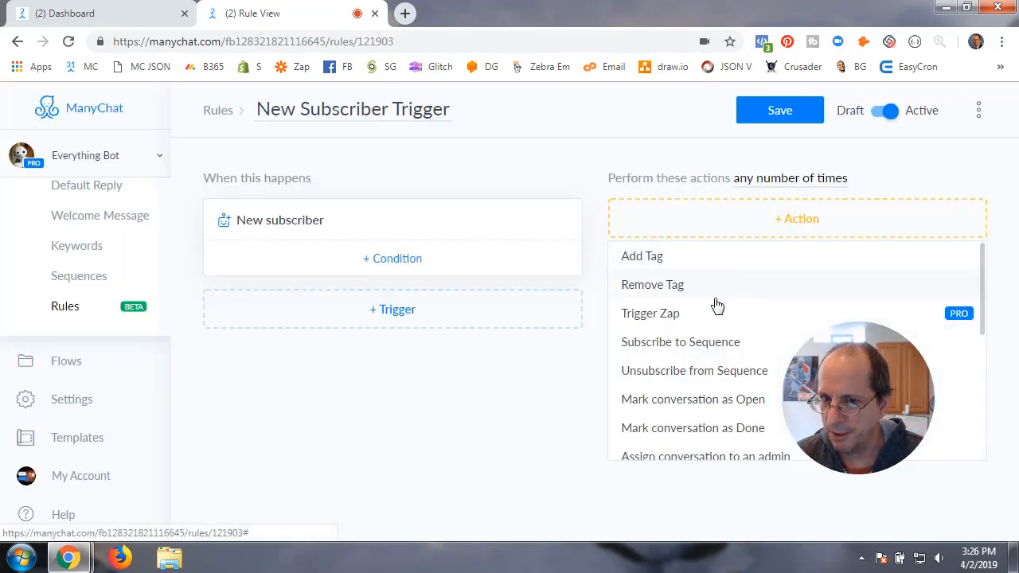
scroll(707, 348, "down", 3)
left_click_drag(905, 391, 491, 426)
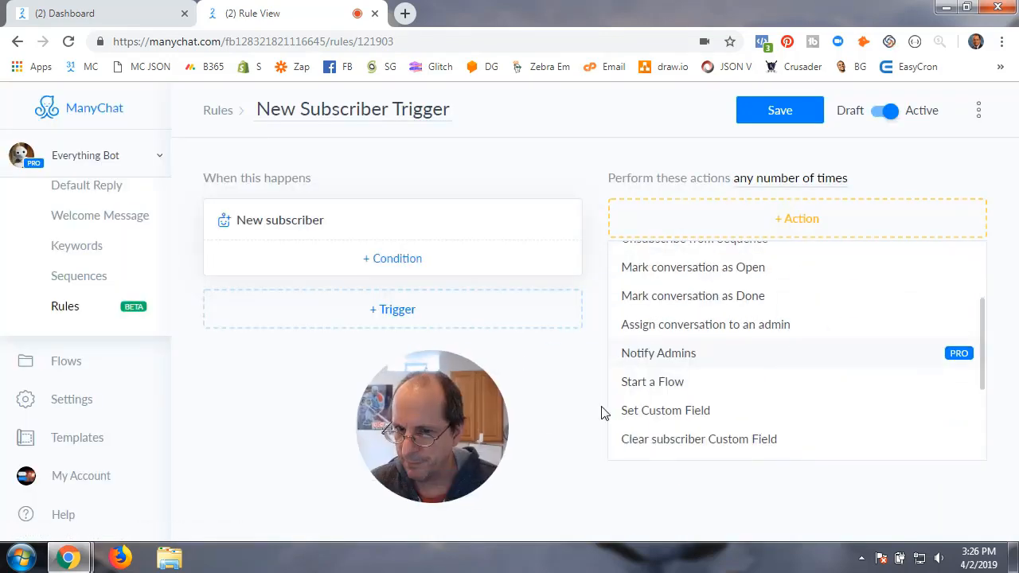
left_click(639, 384)
Try the A Pet - 20% coupon offer flow in the Start a Flow action, and delete the action again
left_click(679, 258)
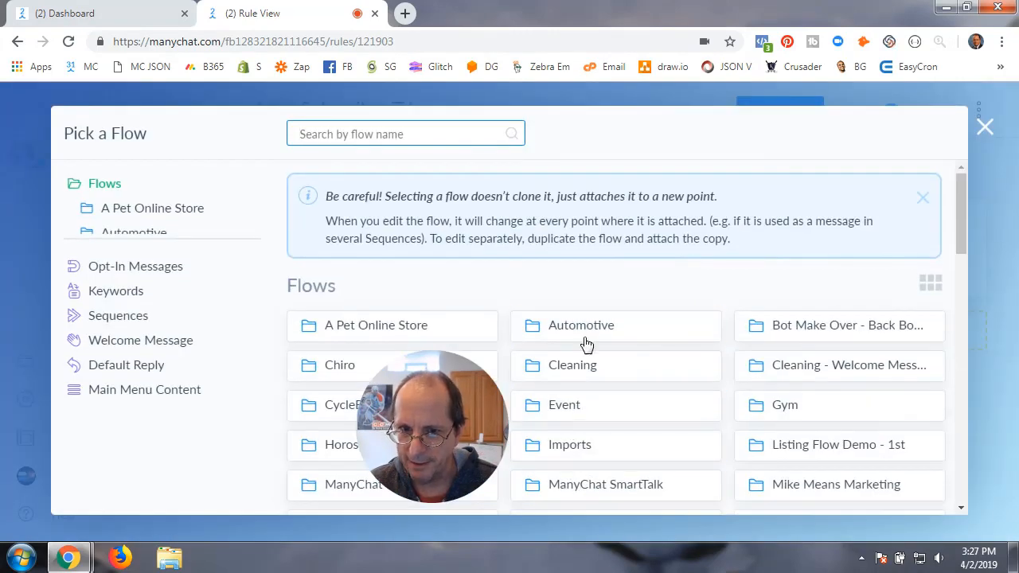
left_click(409, 327)
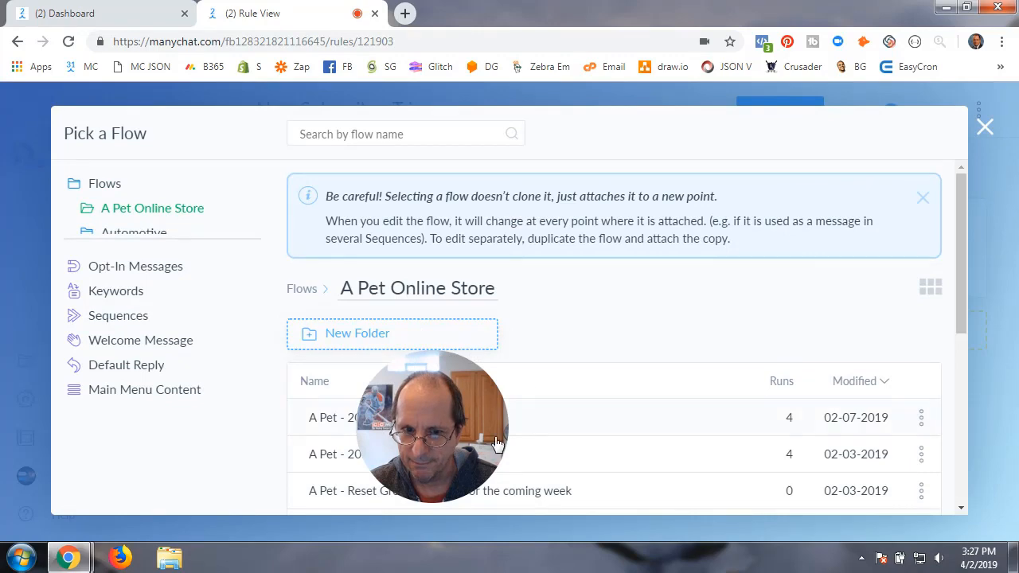
left_click_drag(432, 425, 191, 315)
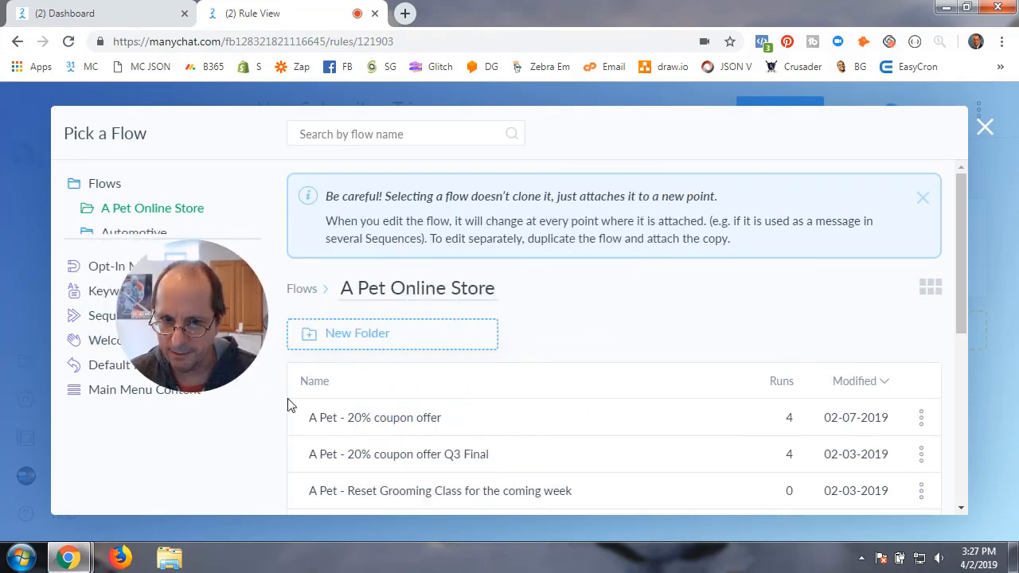
left_click(390, 422)
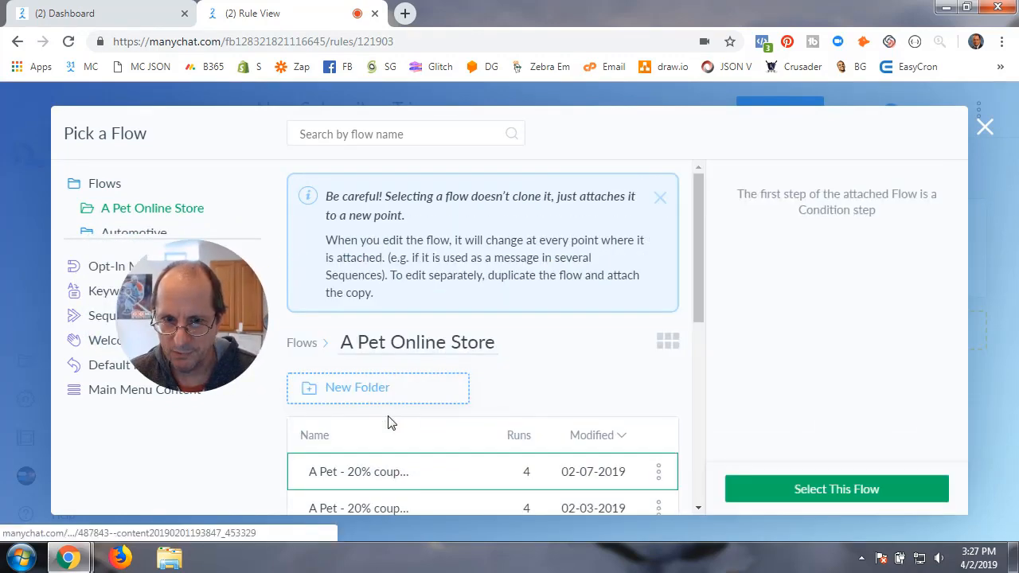
left_click(819, 496)
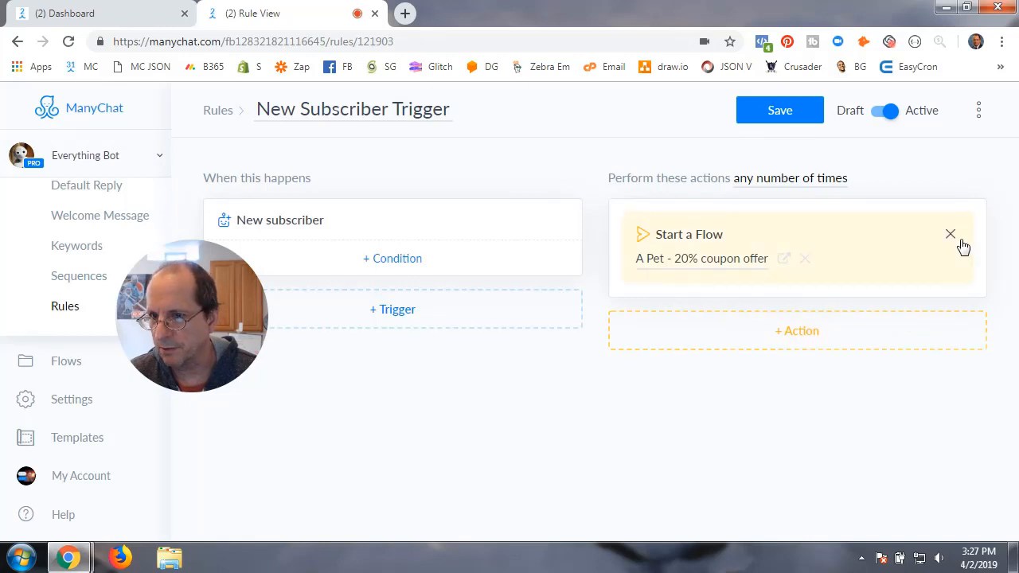
left_click(950, 237)
left_click(637, 185)
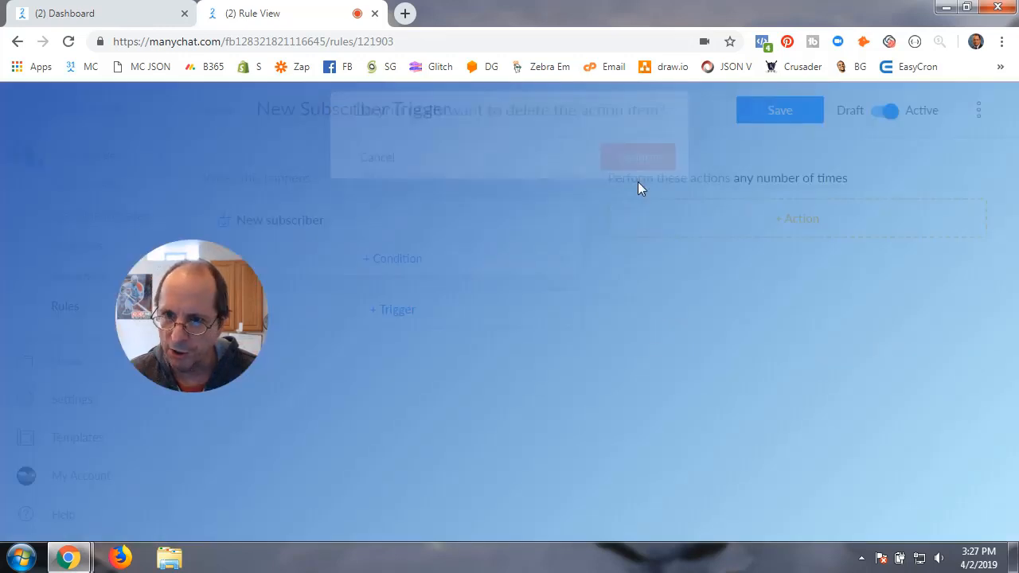
Try an Add Tag action on the rule, look through the available tags, and delete the action again
left_click(794, 229)
left_click(647, 259)
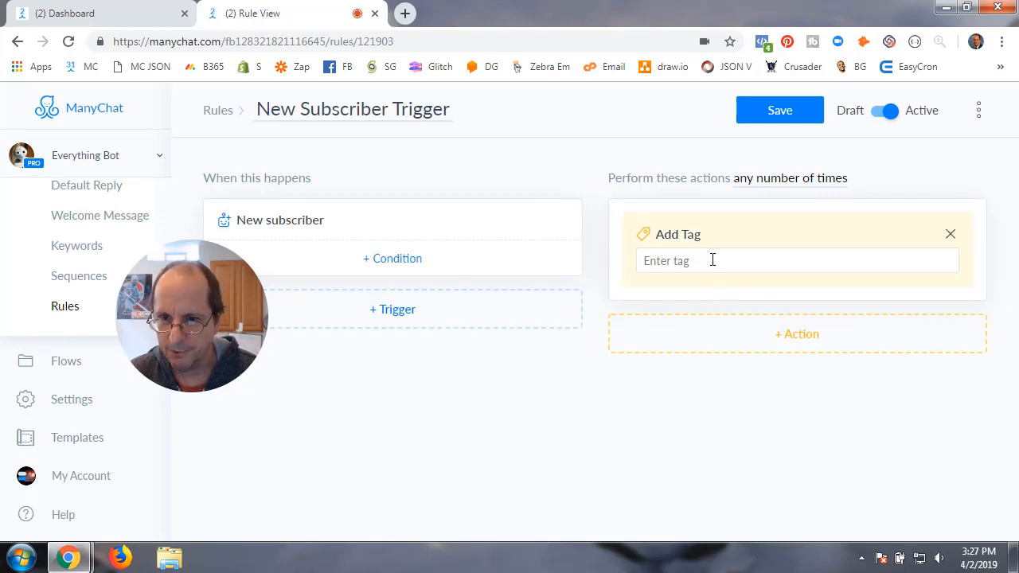
left_click(713, 260)
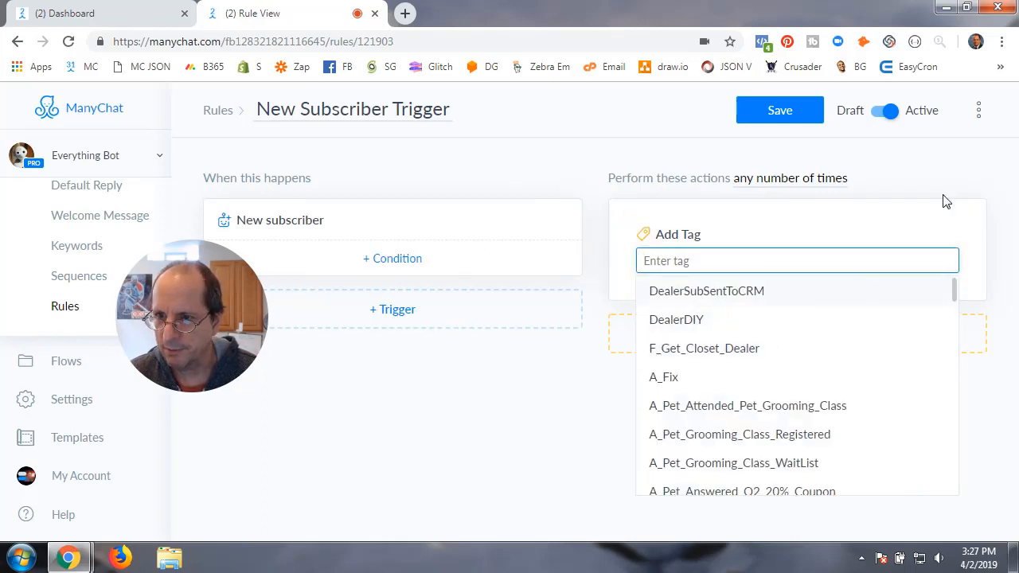
left_click(952, 236)
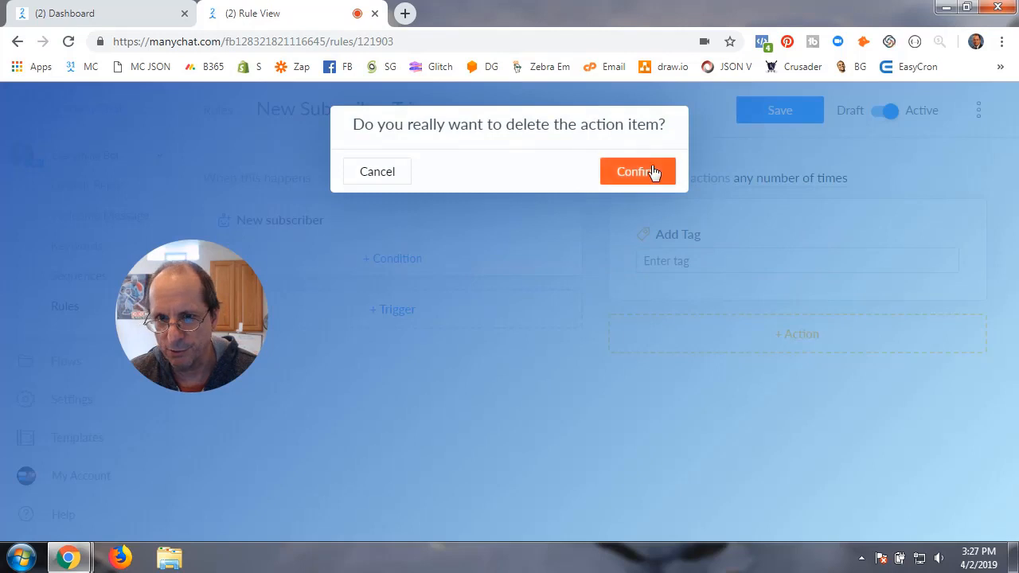
left_click(651, 172)
Review the available action types and add a Facebook Custom Audience action to the rule
left_click(794, 227)
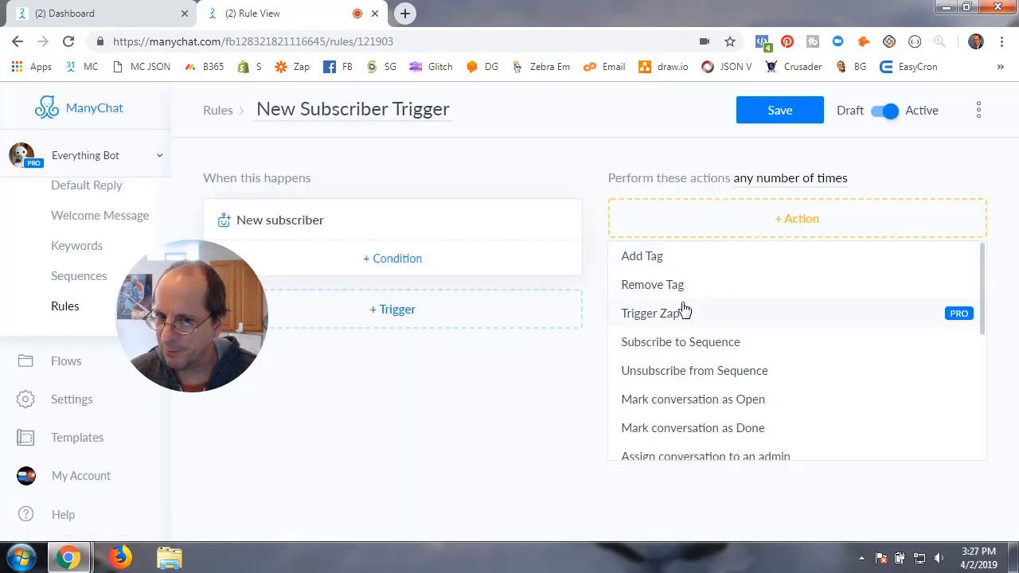
scroll(646, 332, "down", 2)
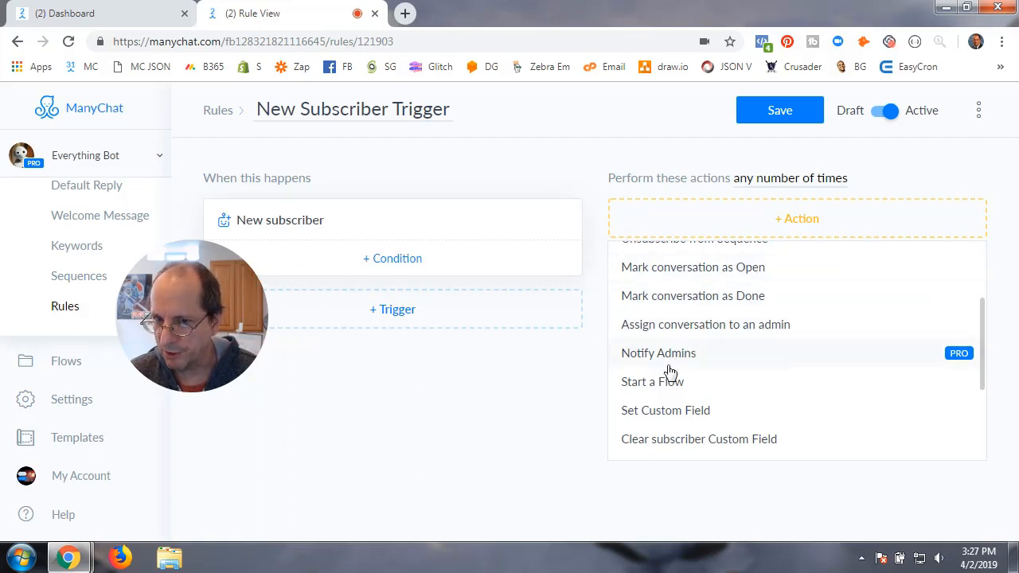
scroll(706, 388, "down", 3)
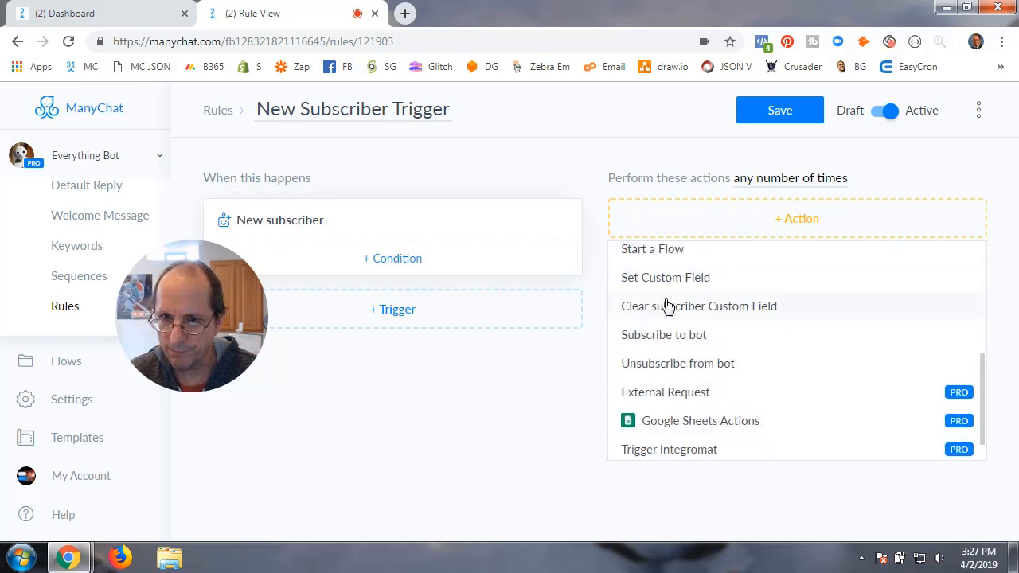
scroll(672, 310, "up", 3)
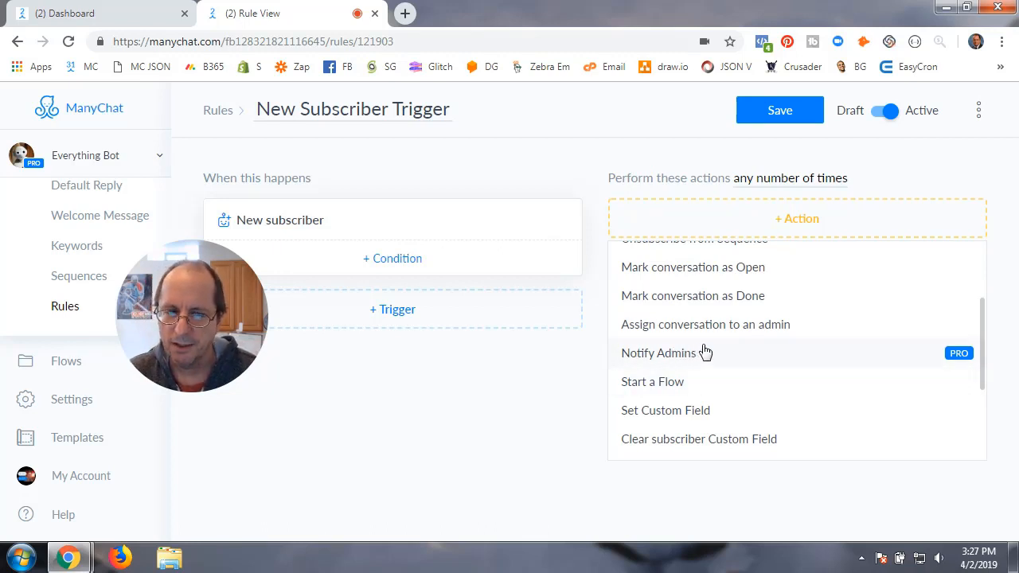
scroll(704, 353, "down", 2)
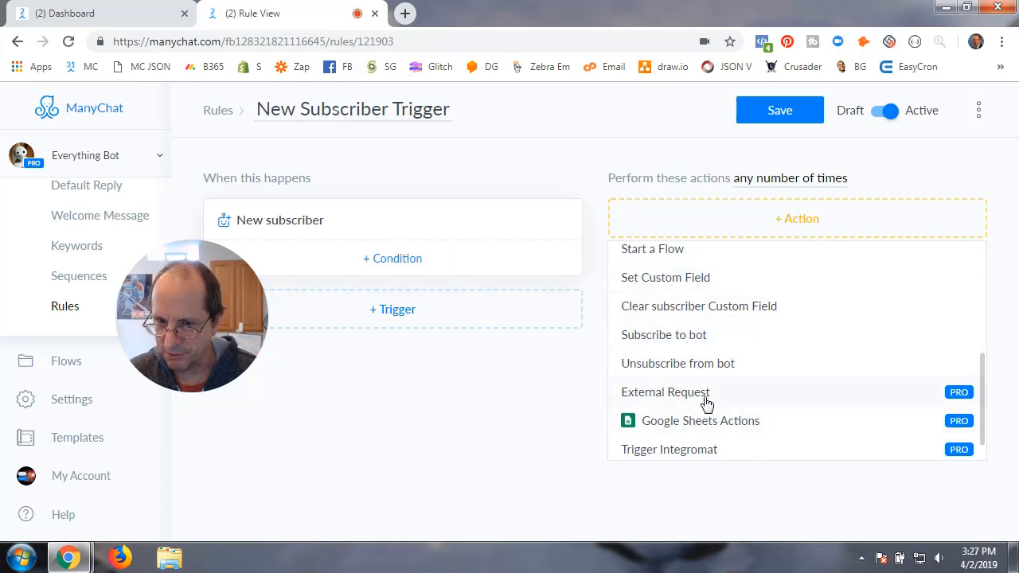
scroll(708, 404, "down", 1)
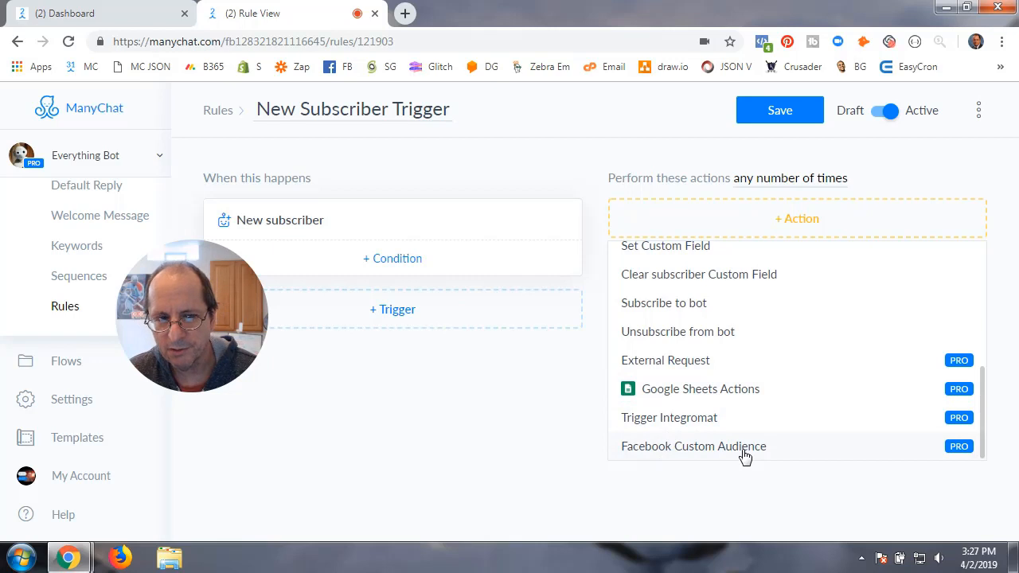
left_click(687, 449)
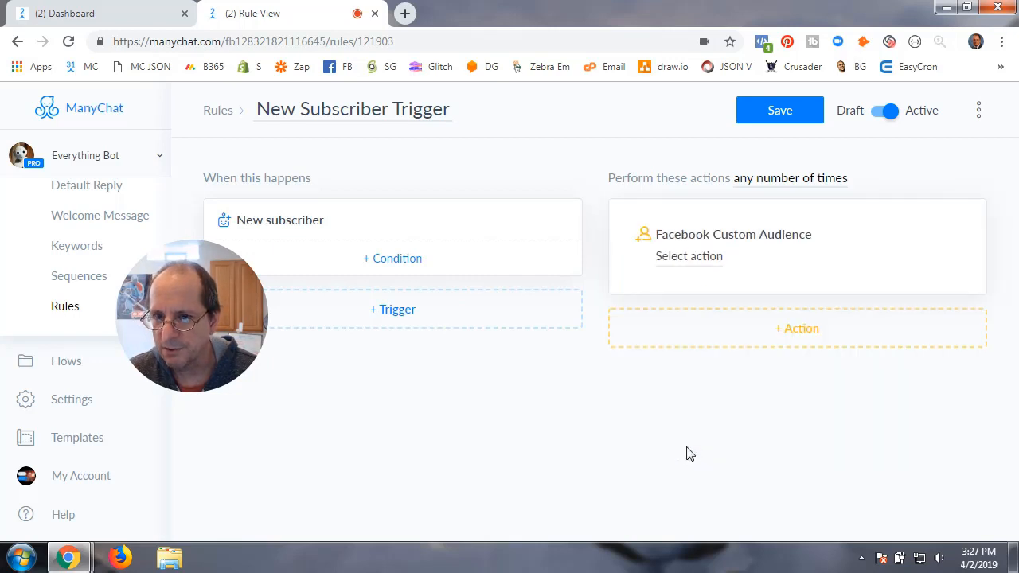
Try the Cubmediavox ad account with its subscribers custom audience in the Facebook Custom Audience action, and cancel the setup
left_click(692, 259)
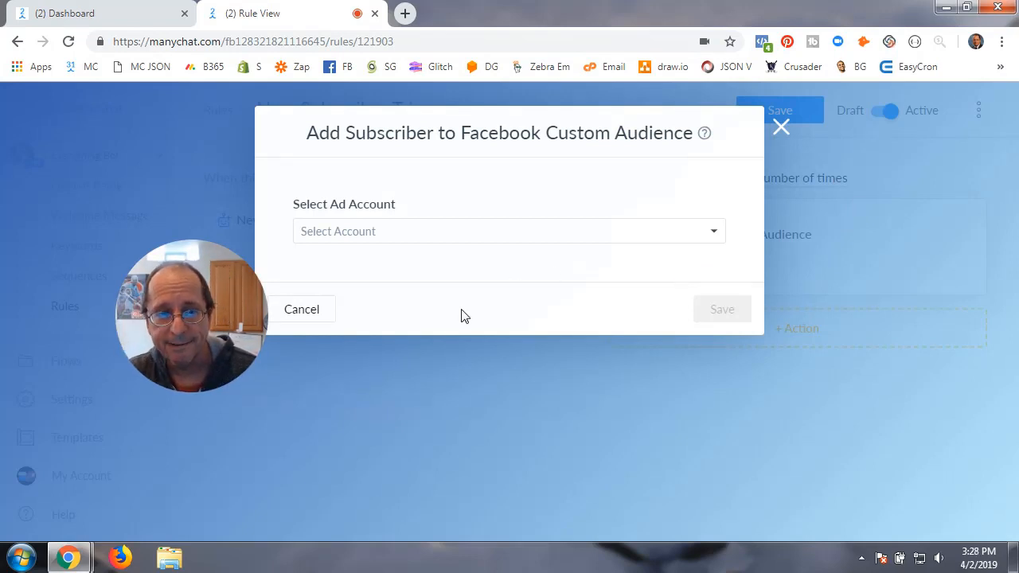
left_click(451, 232)
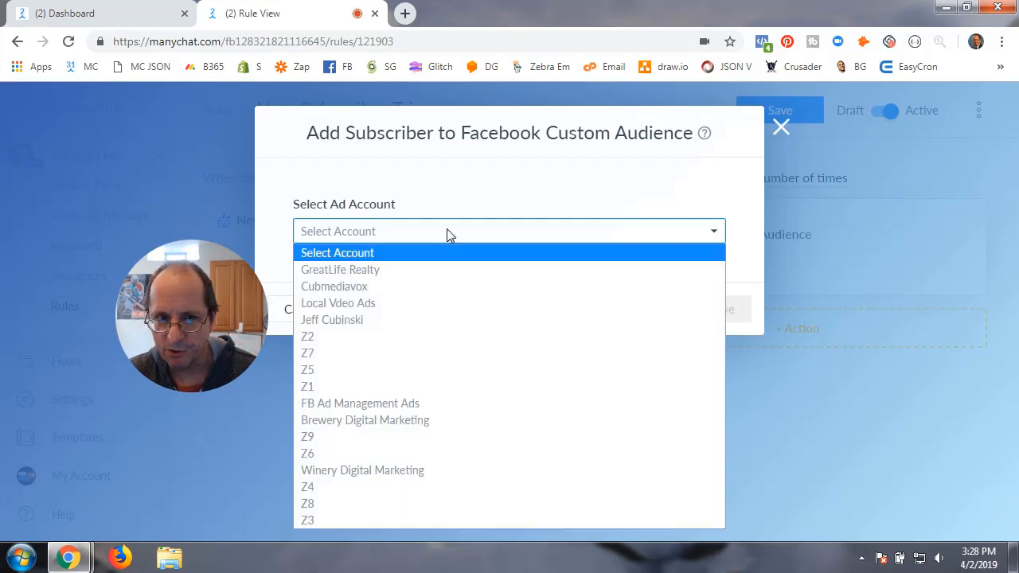
left_click(359, 288)
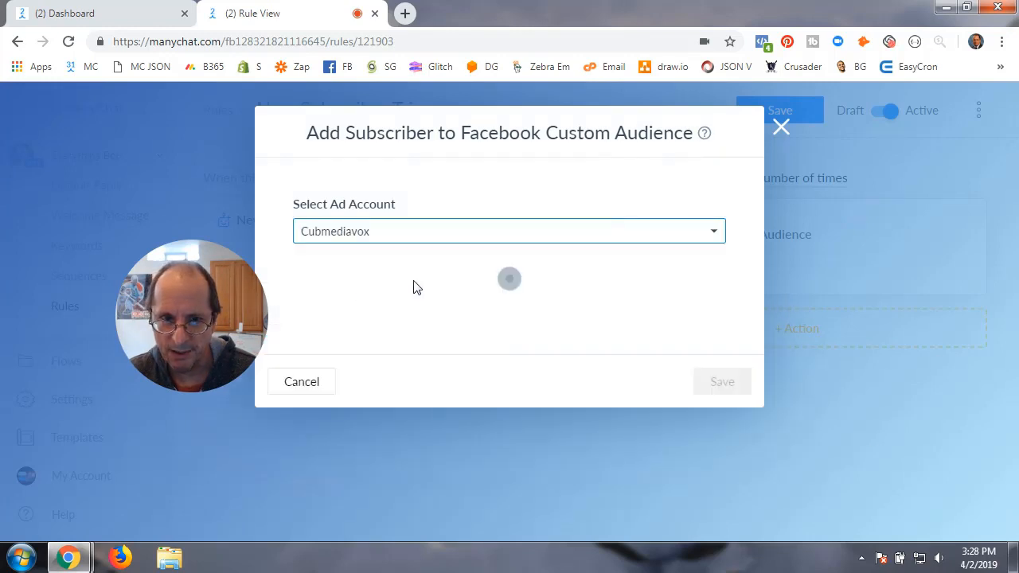
left_click(398, 302)
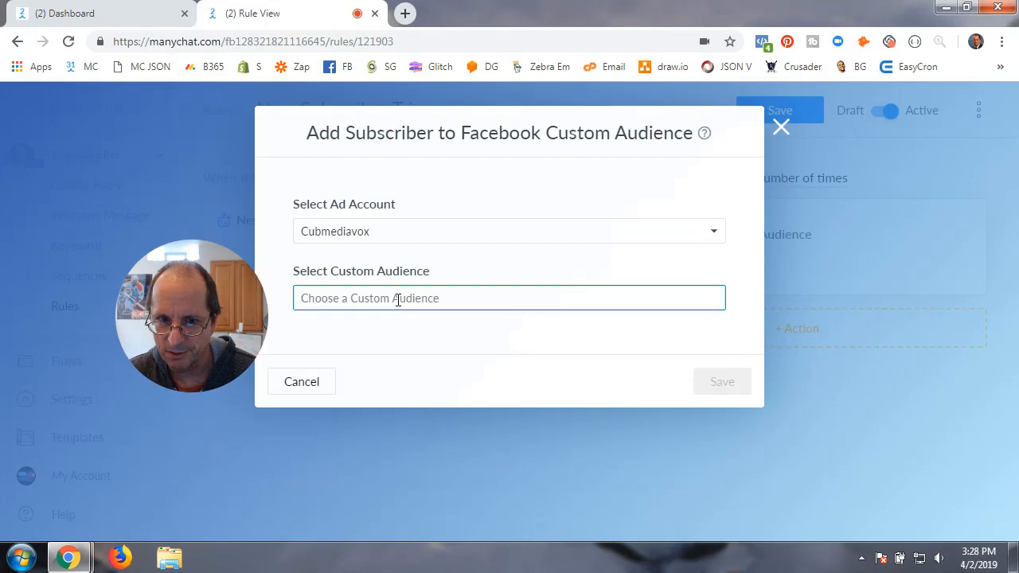
left_click(403, 346)
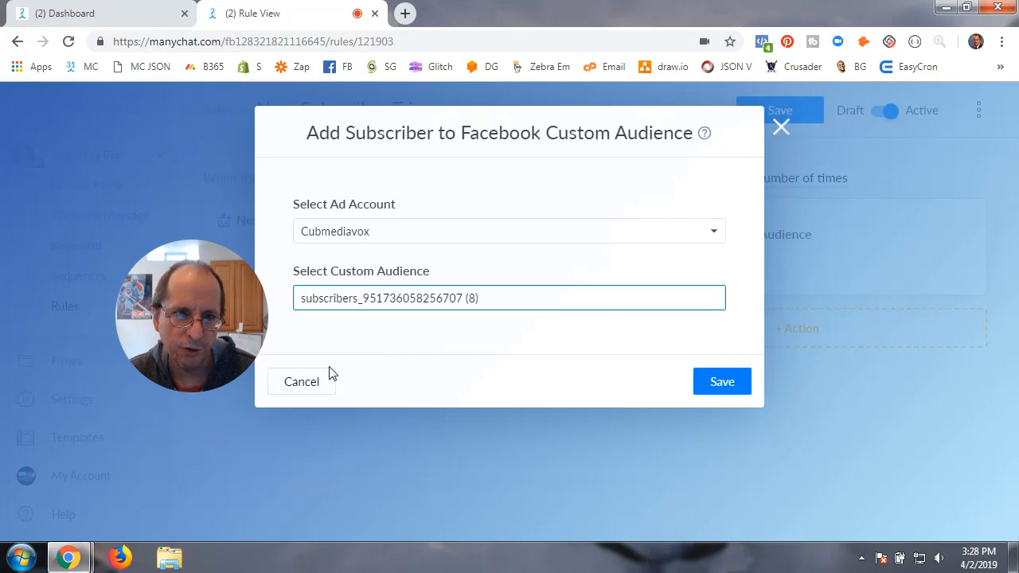
left_click(307, 385)
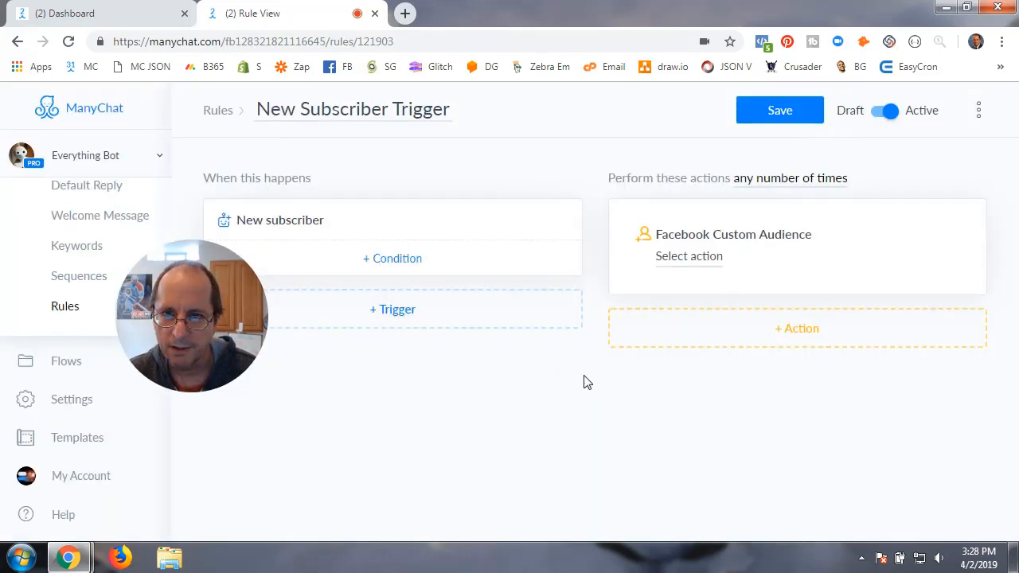